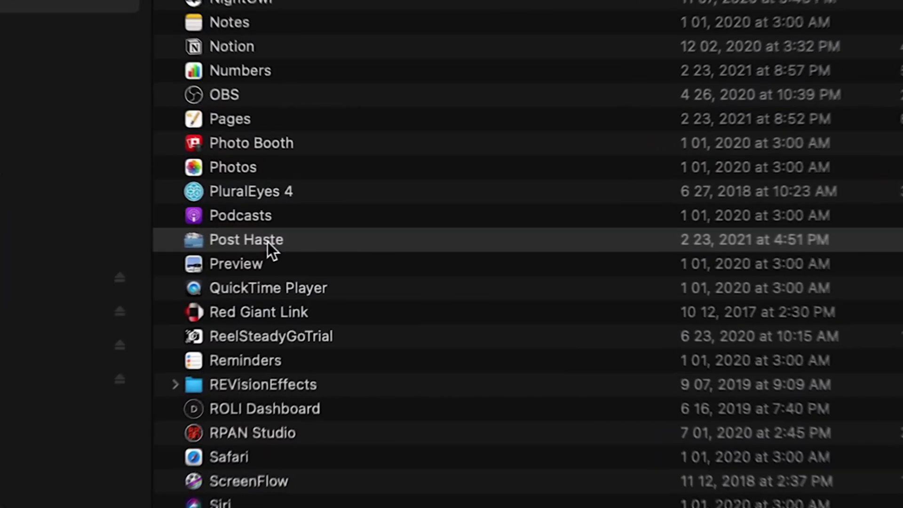
Launch Post Haste, name the video-editing project 'PREMIERE PLUGINS' and bring up its Save As sheet
double_click(385, 234)
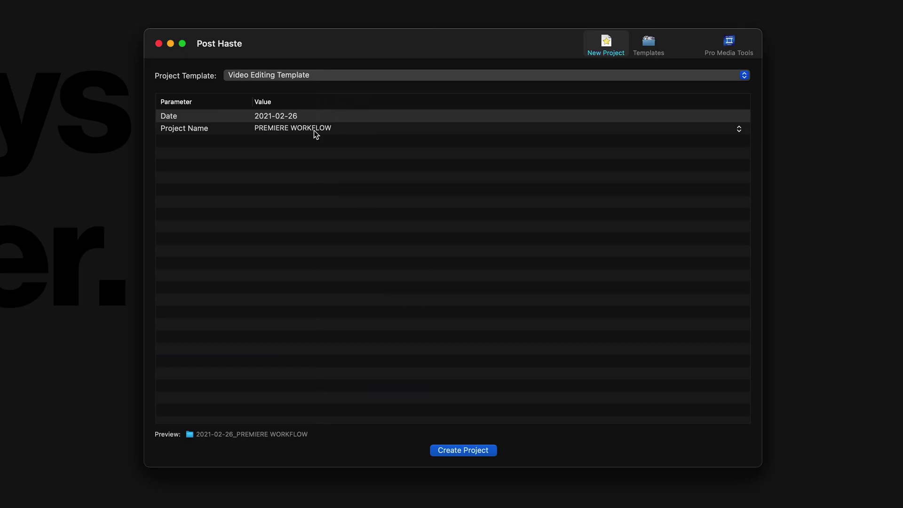
double_click(315, 128)
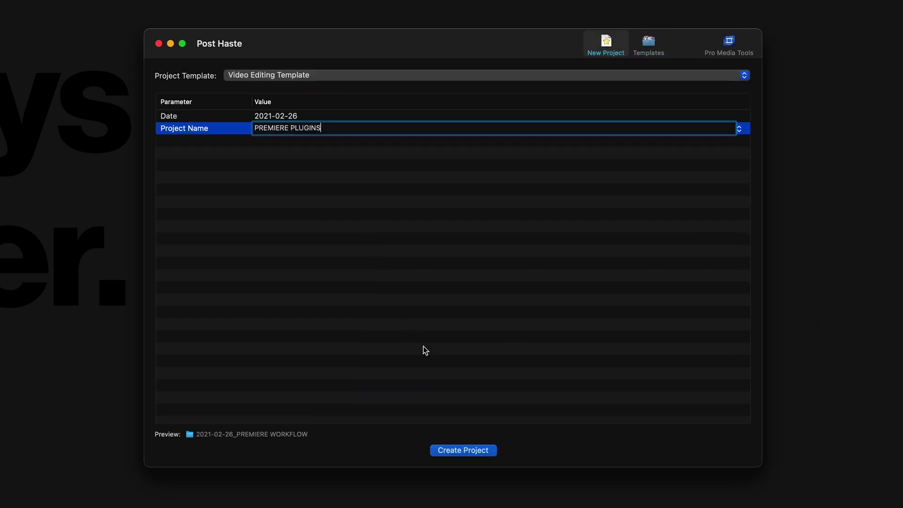
click(465, 450)
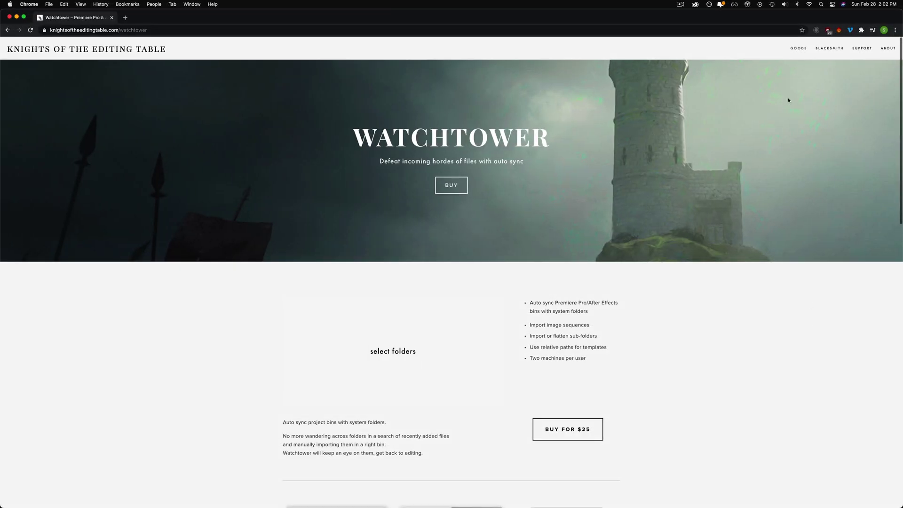
Go from the Watchtower page to the Excalibur product page through the GOODS menu
click(801, 60)
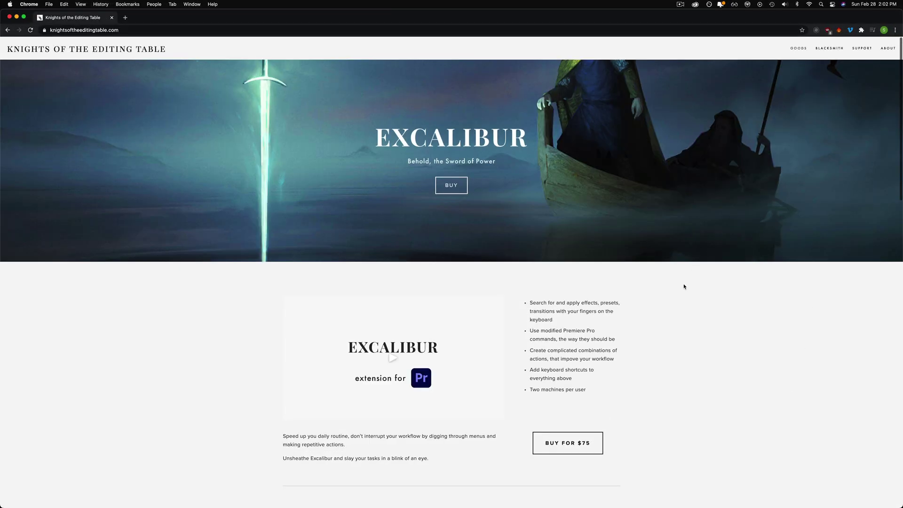
scroll(678, 303, down, 1)
scroll(674, 313, down, 3)
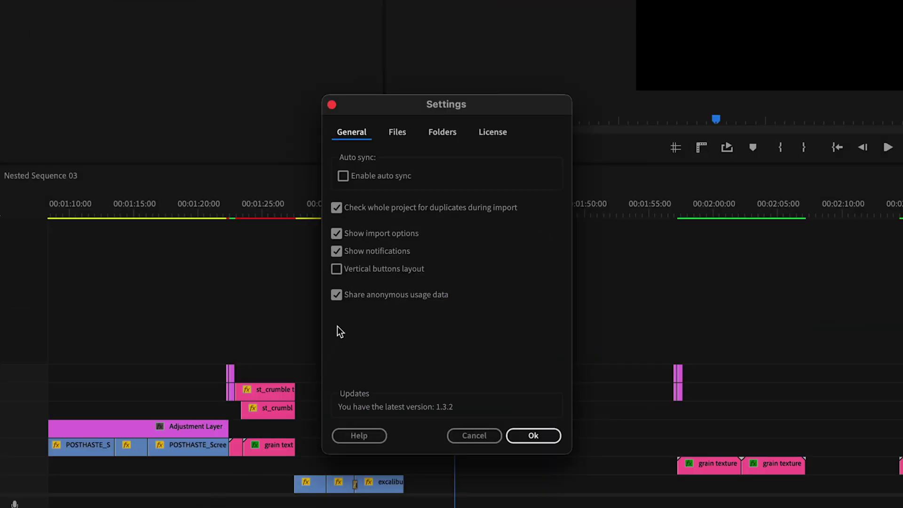
Enable Watchtower auto sync with the Assets, Audio and Footage folders selected, and confirm
click(343, 176)
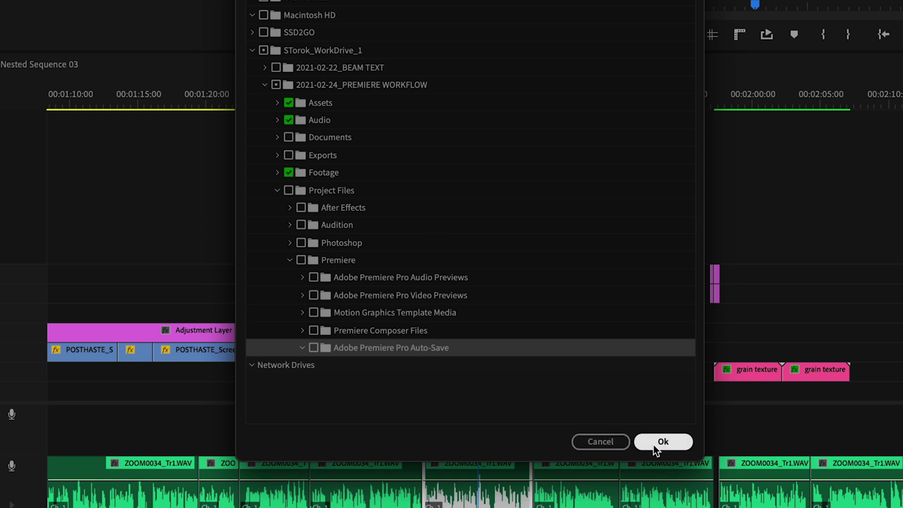
click(656, 444)
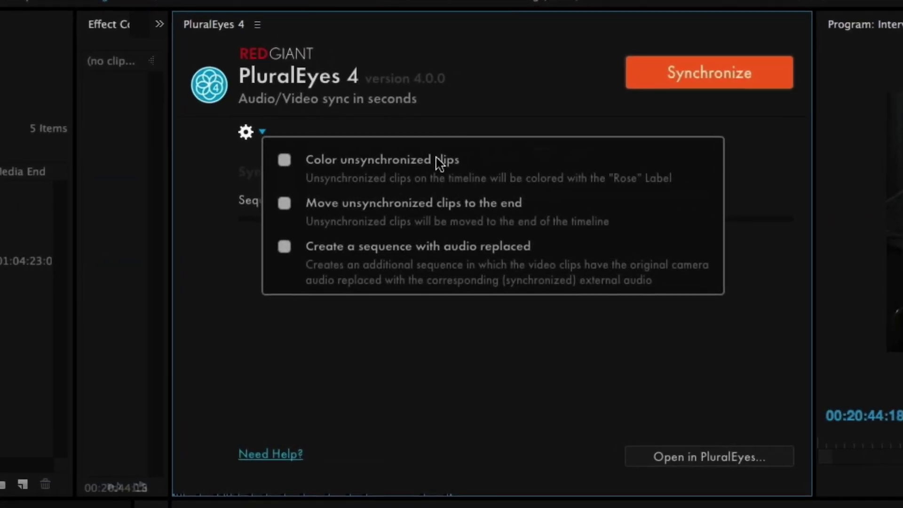
Tick 'Color unsynchronized clips' in the PluralEyes 4 gear menu
click(416, 165)
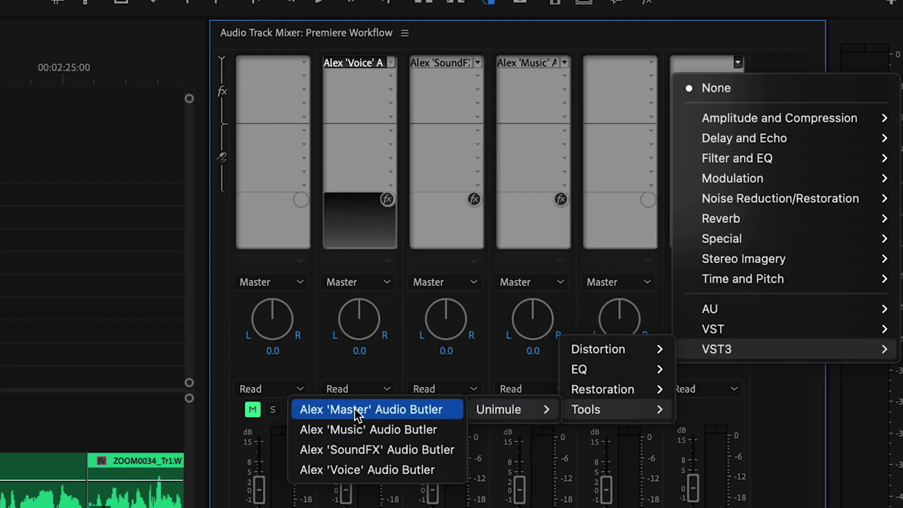
Insert 'Master' Audio Butler (VST3 > Unimute > Tools) into a mixer effect slot and open its settings
click(687, 382)
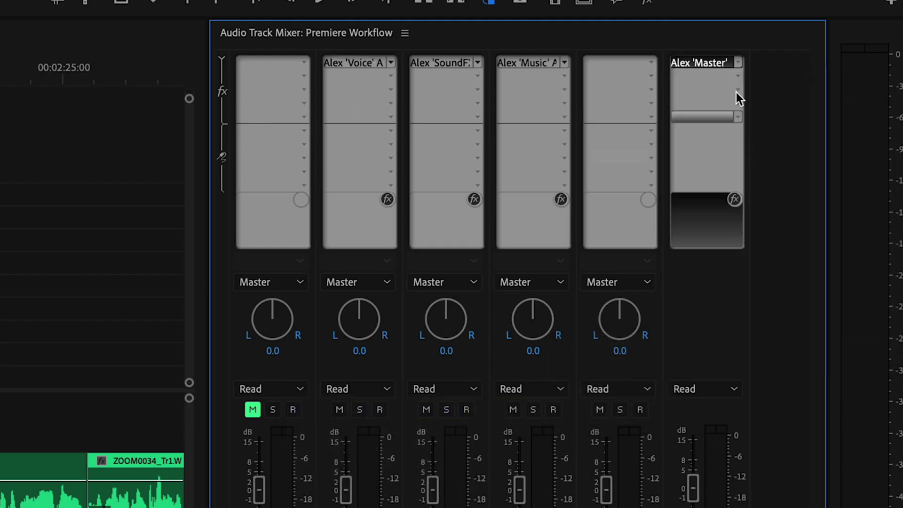
double_click(693, 57)
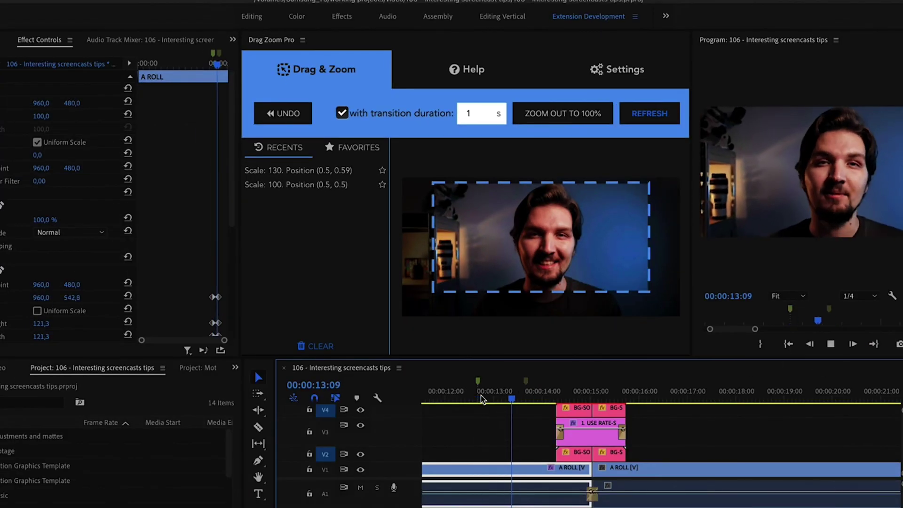
scroll(165, 206, down, 1)
scroll(165, 206, down, 2)
scroll(166, 205, down, 2)
scroll(201, 212, up, 2)
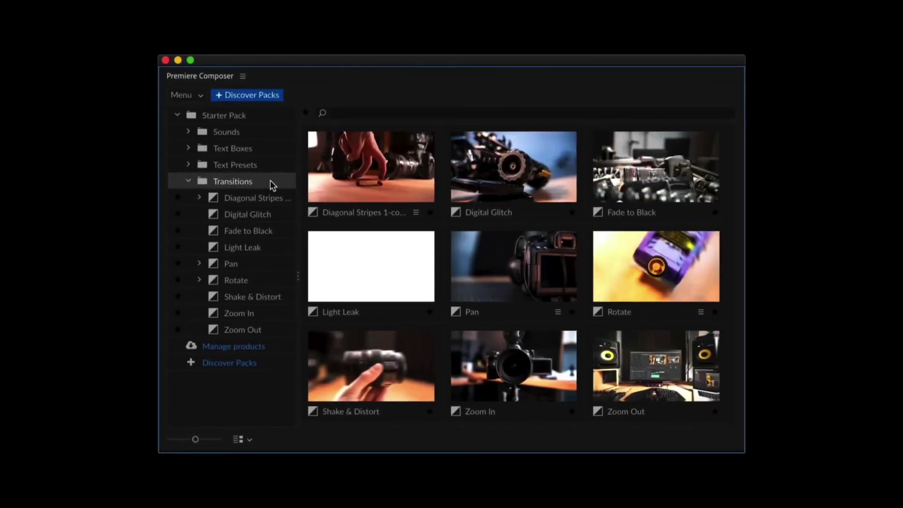
Browse the Premiere Composer text box presets and scrub the playhead back in the sequence
click(266, 164)
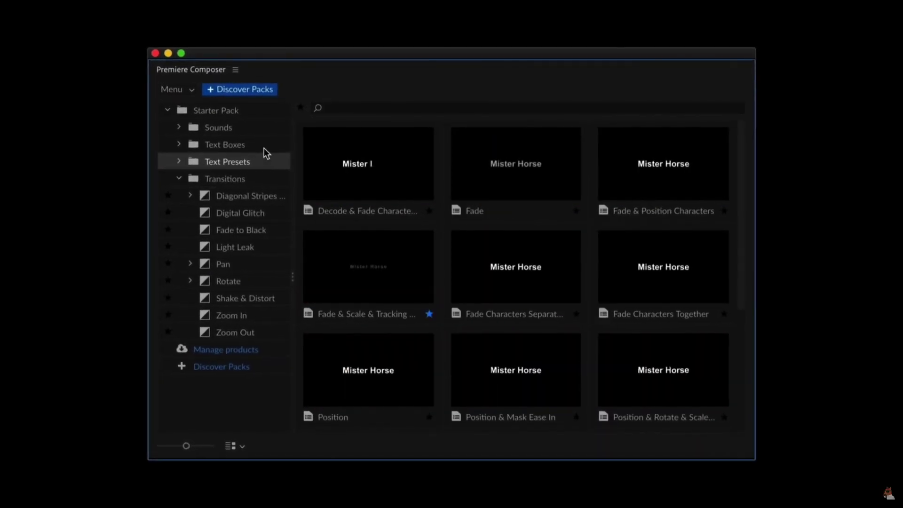
click(264, 146)
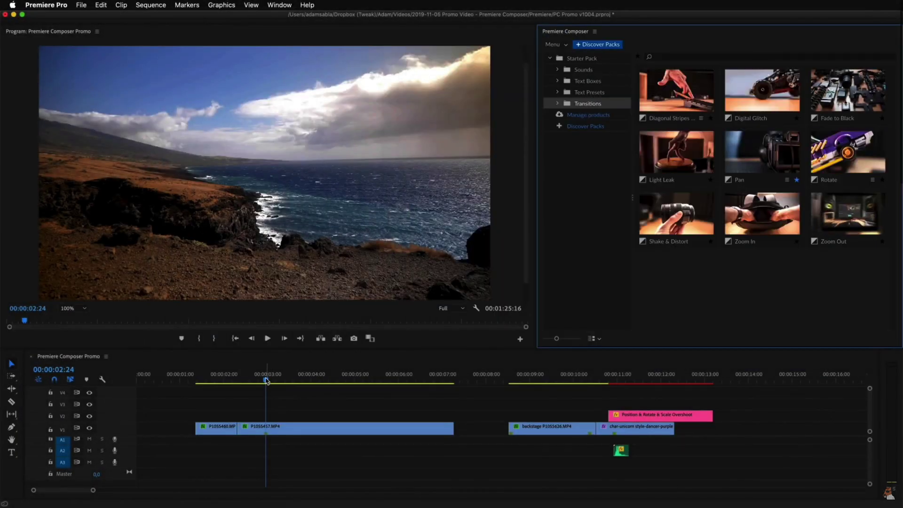
drag(266, 379, 216, 379)
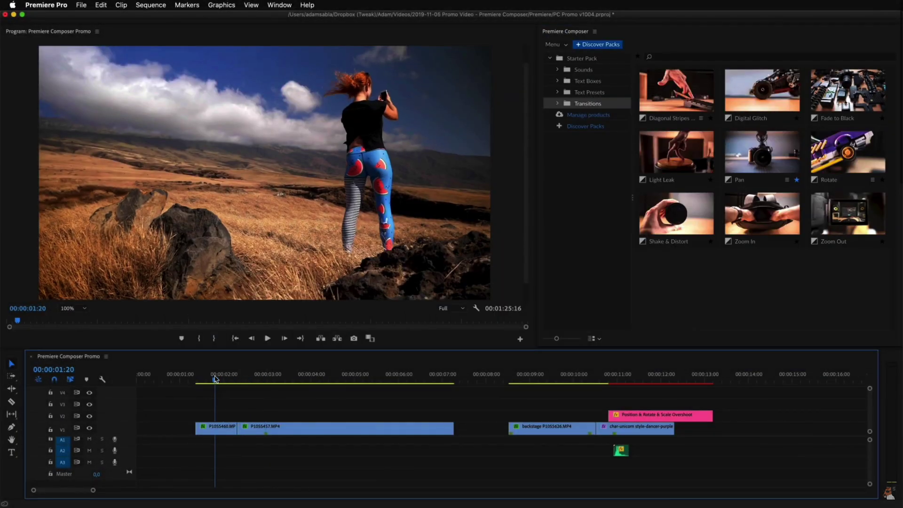
Drop Pan Right over the first cut and Fade & Scale & Tracking Characters onto V3
click(639, 292)
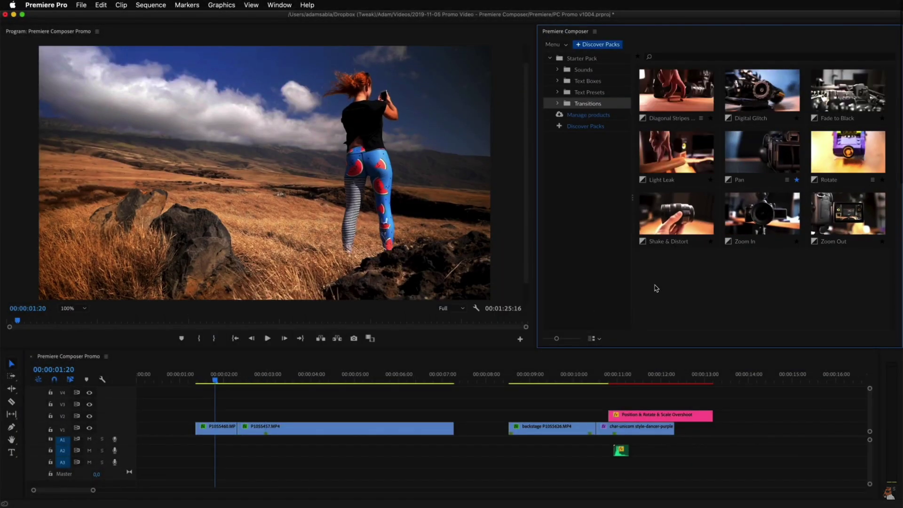
click(751, 167)
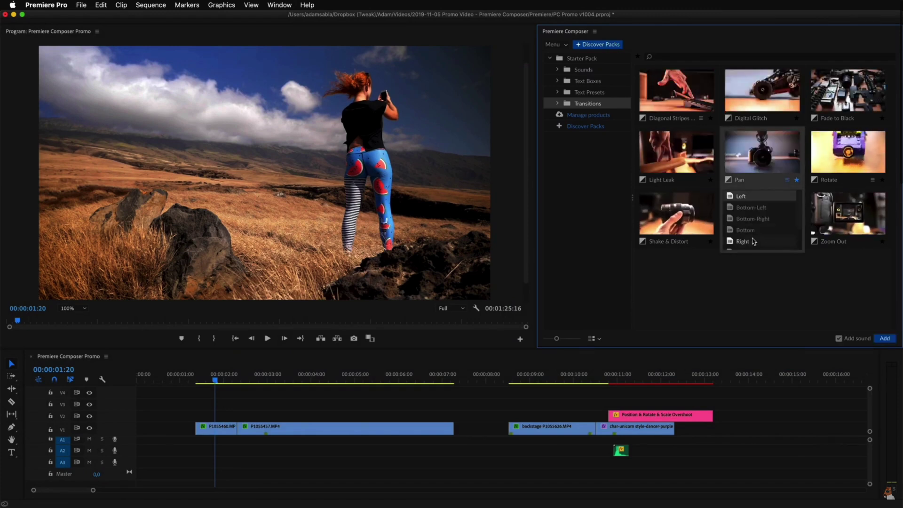
drag(753, 242, 365, 422)
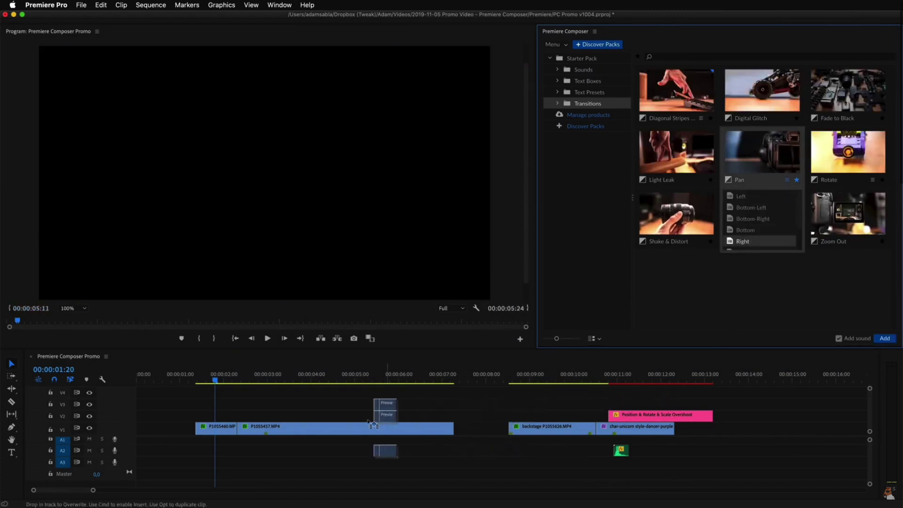
drag(251, 418, 245, 415)
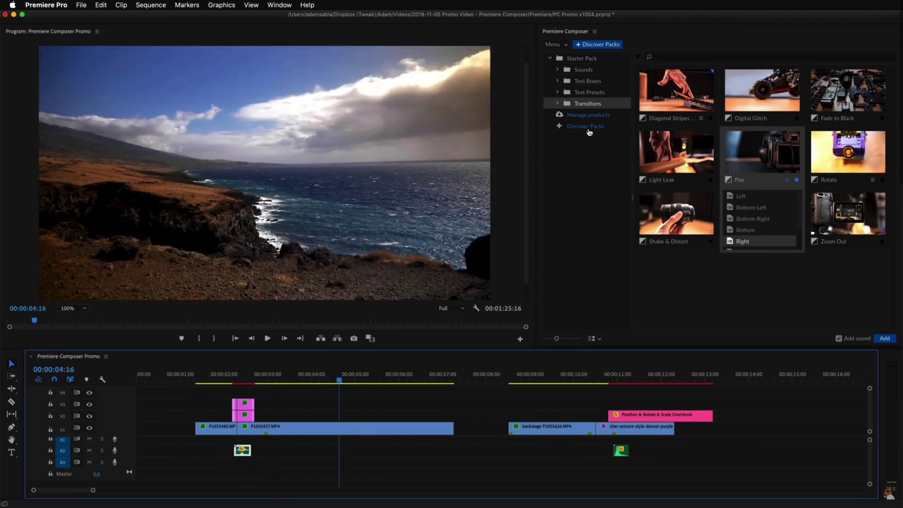
click(587, 93)
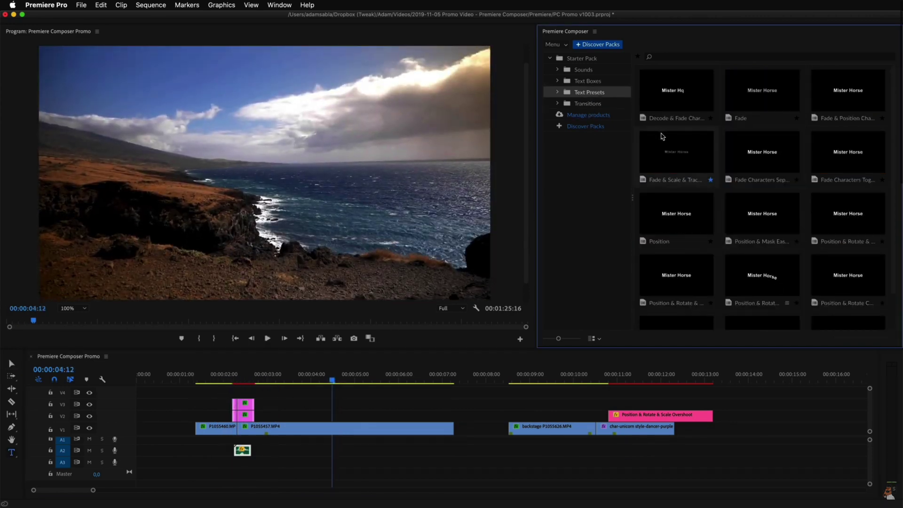
scroll(667, 134, down, 2)
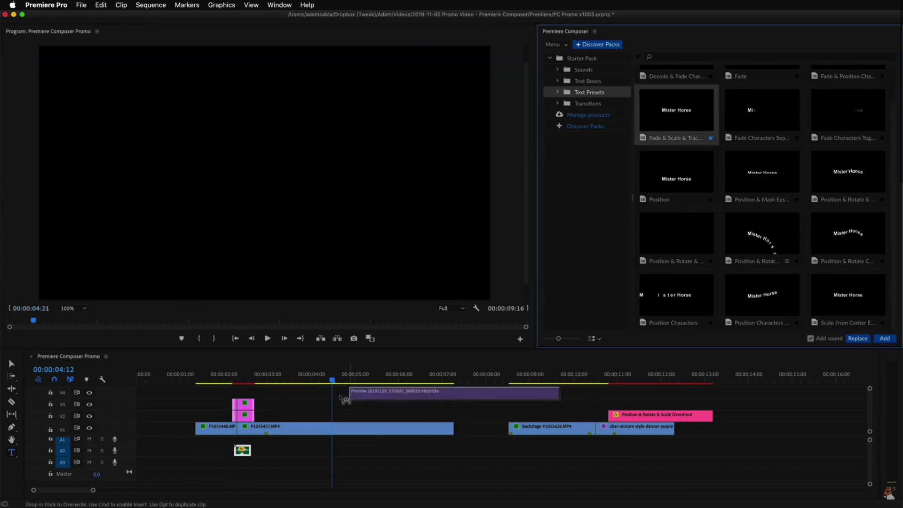
drag(676, 120, 318, 415)
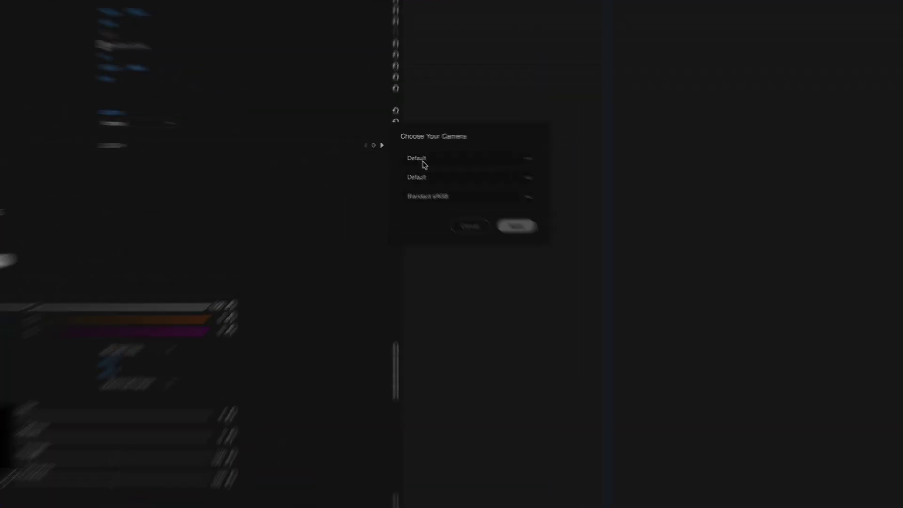
Apply the Z Cam E2-S6 camera profile in FilmConvert
click(423, 162)
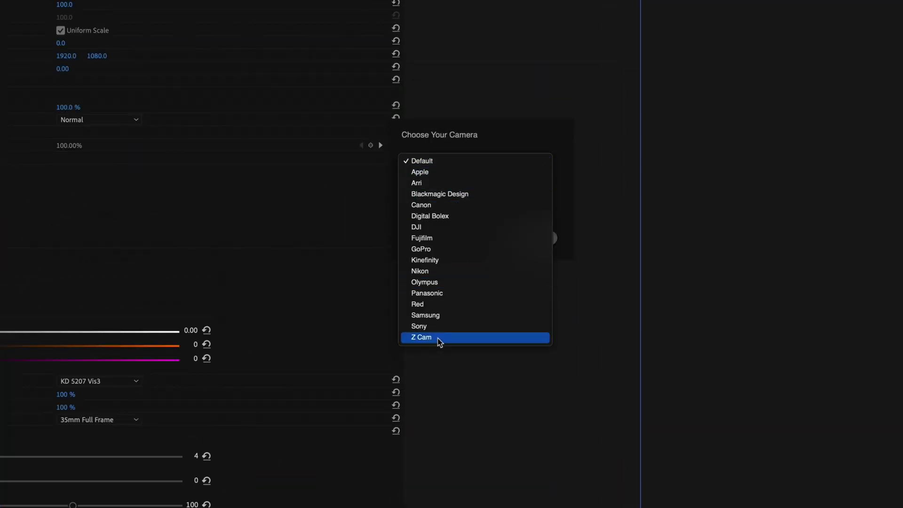
key(Return)
click(456, 182)
click(450, 194)
click(531, 238)
Set the film stock to KD P400 Ptra and the film size to Super 16
click(327, 188)
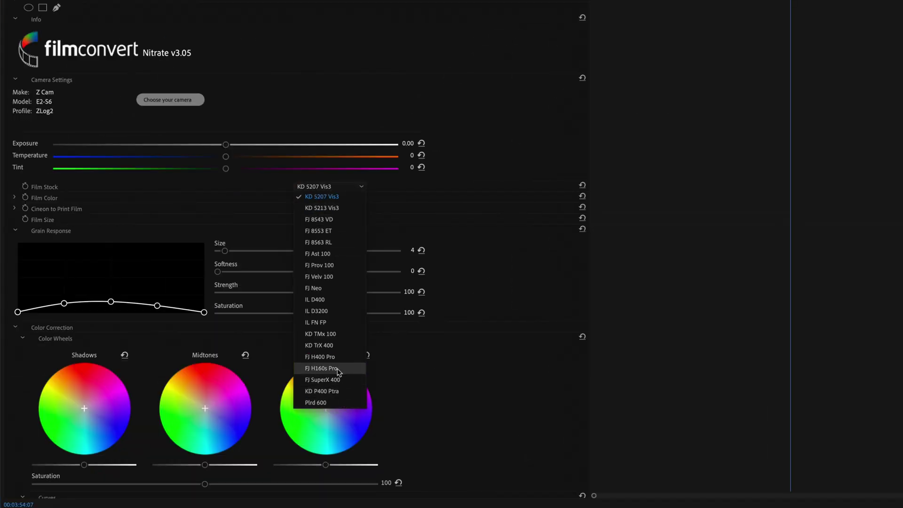
click(322, 391)
click(336, 219)
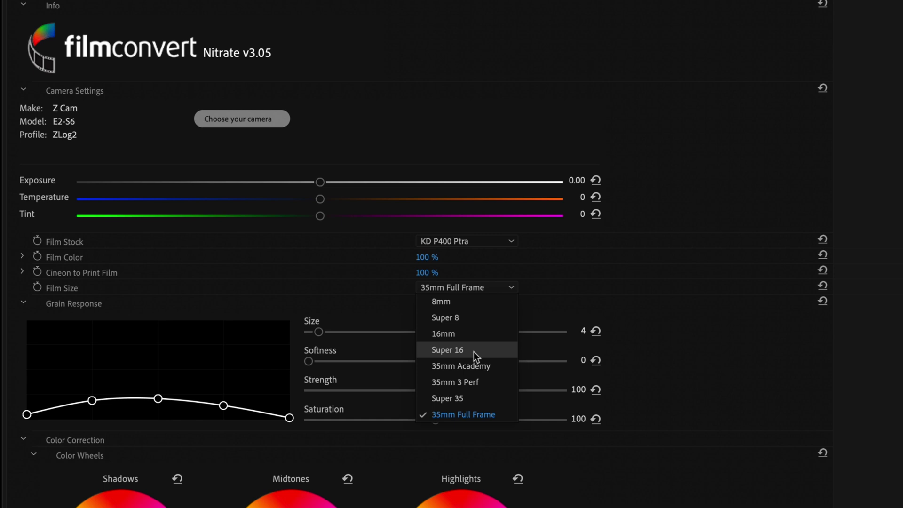
click(473, 351)
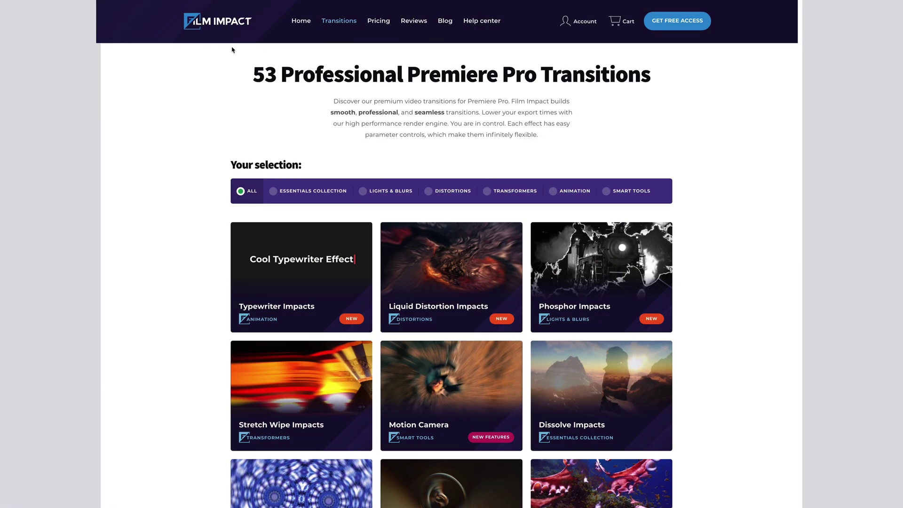
scroll(144, 107, down, 1)
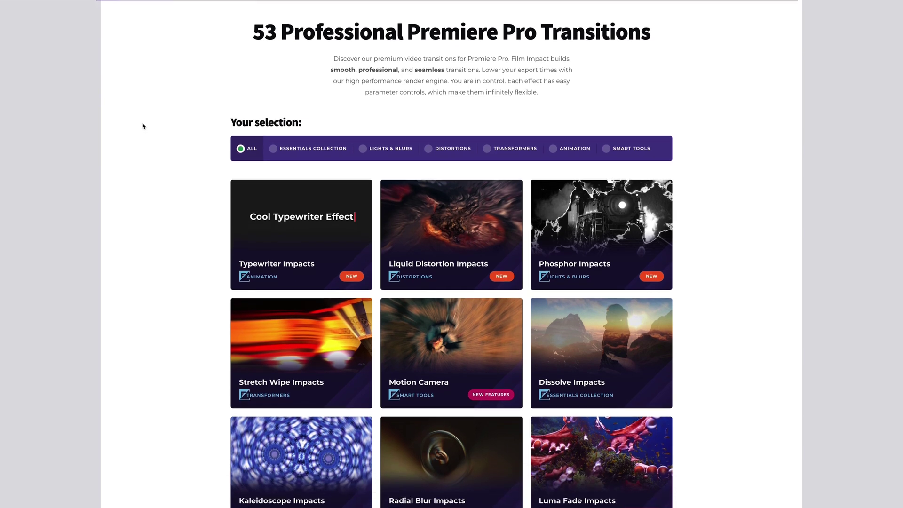
scroll(144, 117, down, 1)
scroll(143, 126, down, 1)
scroll(143, 126, down, 1)
scroll(143, 126, down, 1)
scroll(718, 299, down, 1)
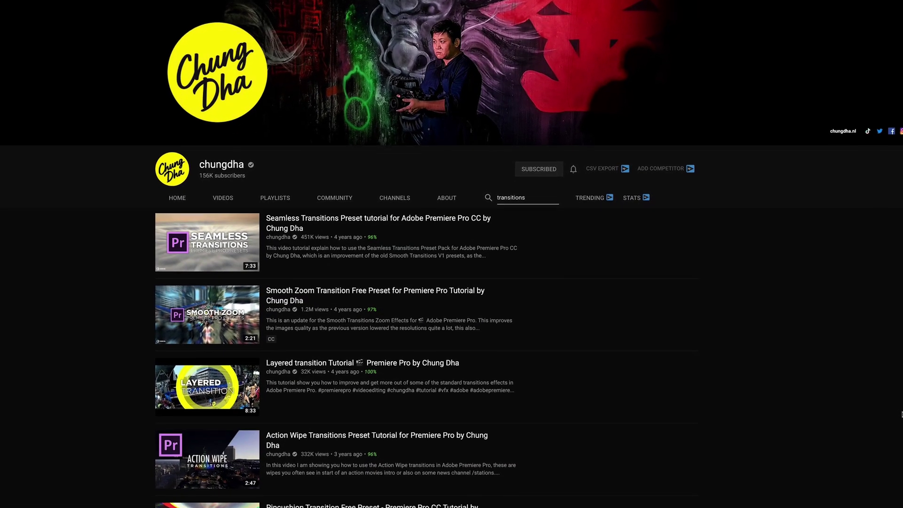
scroll(900, 414, down, 2)
scroll(452, 283, down, 2)
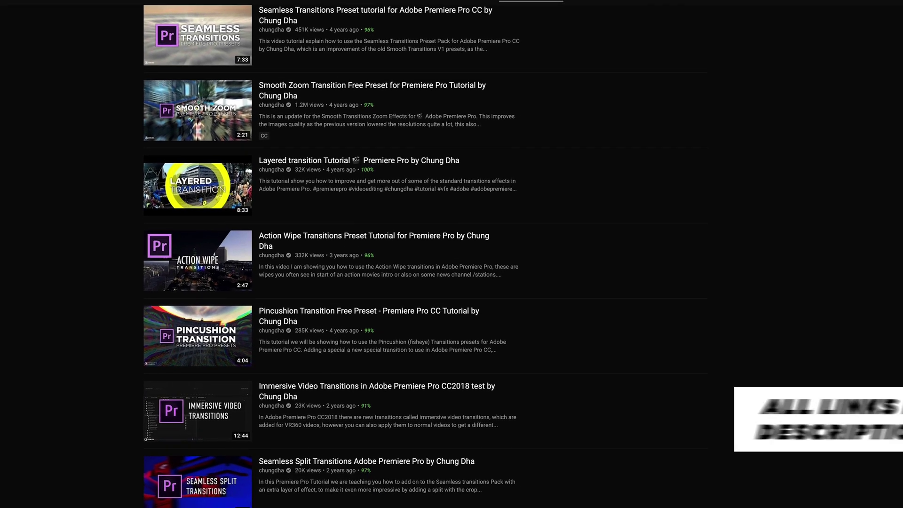
scroll(452, 282, down, 2)
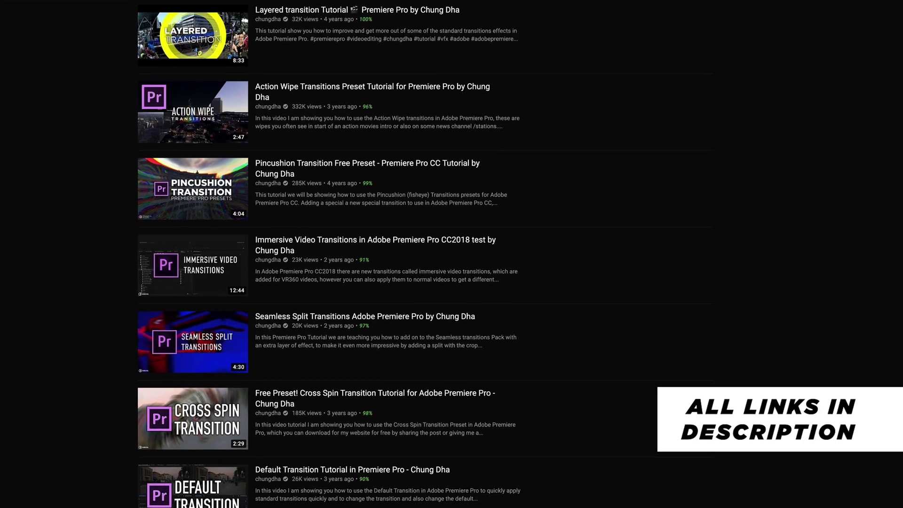